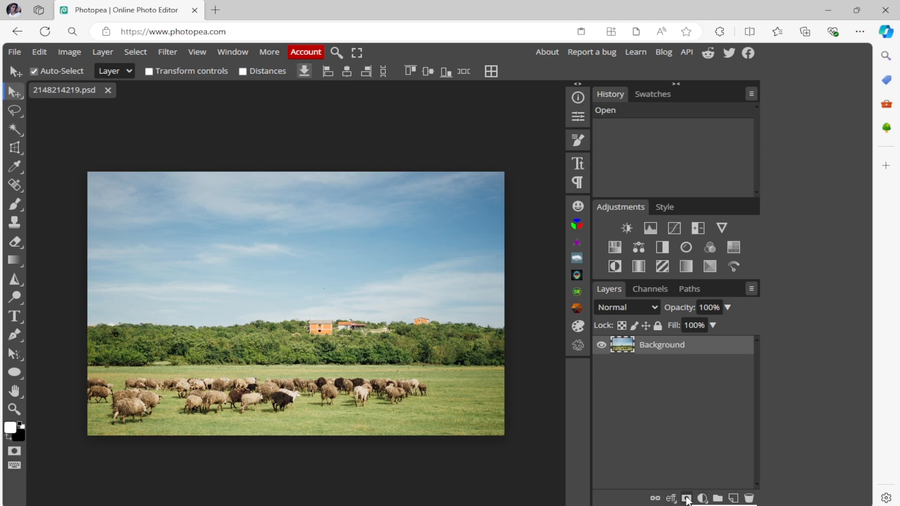
- Add a raster mask to the Background layer and hide most of the sky by painting black with a size 300 brush
{"action": "left_click", "coordinate": [686, 498]}
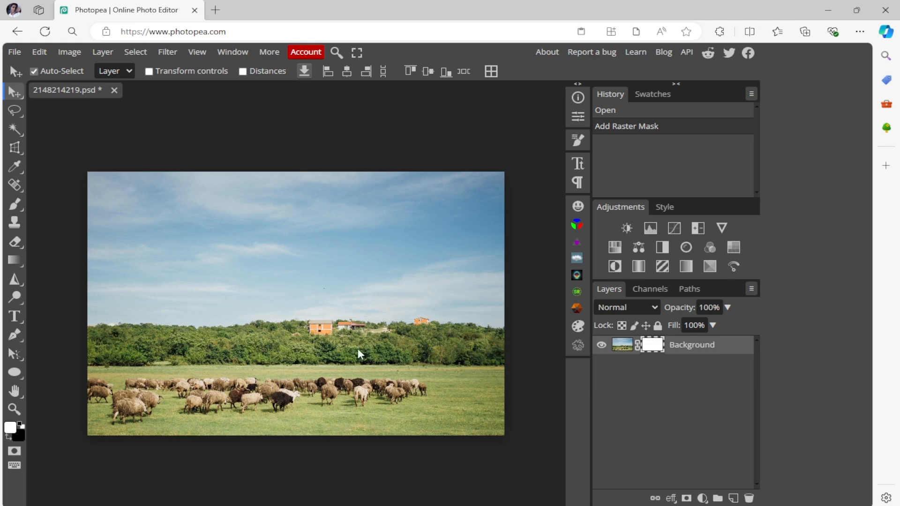
{"action": "left_click", "coordinate": [15, 204]}
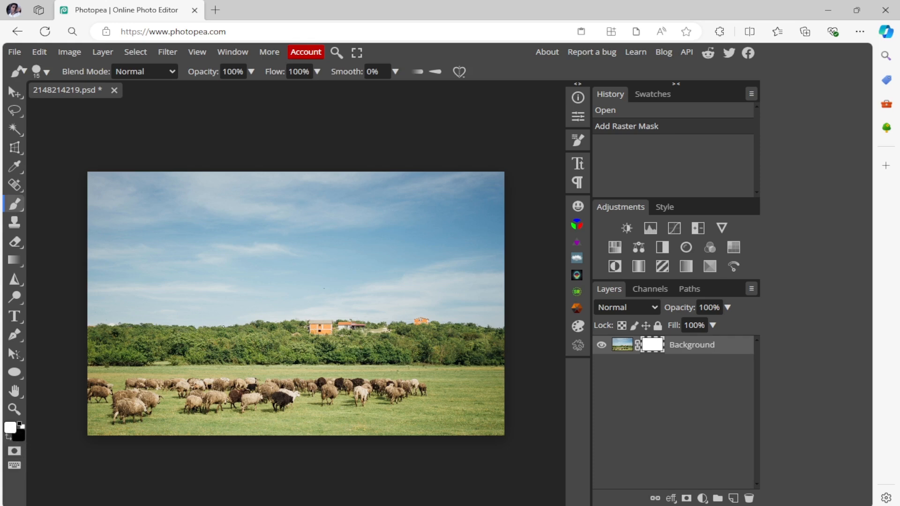
{"action": "key", "text": "x"}
{"action": "key", "text": "bracketright"}
{"action": "key", "text": "bracketright"}
{"action": "key", "text": "bracketright"}
{"action": "key", "text": "bracketright"}
{"action": "key", "text": "bracketright"}
{"action": "key", "text": "bracketright"}
{"action": "mouse_move", "coordinate": [159, 227]}
{"action": "left_mouse_down"}
{"action": "mouse_move", "coordinate": [497, 227]}
{"action": "mouse_move", "coordinate": [215, 232]}
{"action": "mouse_move", "coordinate": [154, 251]}
{"action": "mouse_move", "coordinate": [426, 276]}
{"action": "mouse_move", "coordinate": [310, 262]}
{"action": "left_mouse_up"}
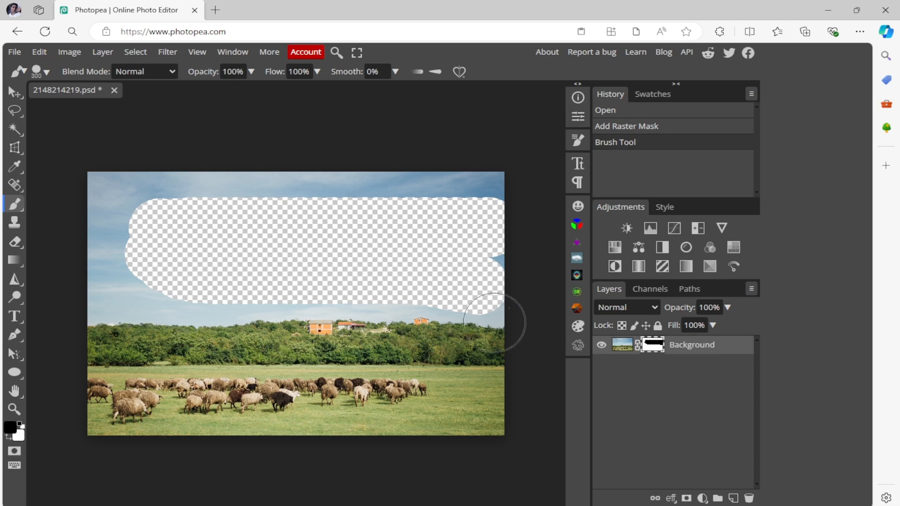
- Paint the Background layer's mask white across the hidden area to bring the sky back
{"action": "key", "text": "x"}
{"action": "mouse_move", "coordinate": [124, 291]}
{"action": "left_mouse_down"}
{"action": "mouse_move", "coordinate": [135, 241]}
{"action": "mouse_move", "coordinate": [253, 196]}
{"action": "mouse_move", "coordinate": [512, 207]}
{"action": "mouse_move", "coordinate": [141, 245]}
{"action": "mouse_move", "coordinate": [424, 262]}
{"action": "mouse_move", "coordinate": [219, 293]}
{"action": "mouse_move", "coordinate": [520, 289]}
{"action": "mouse_move", "coordinate": [147, 291]}
{"action": "mouse_move", "coordinate": [381, 287]}
{"action": "left_mouse_up"}
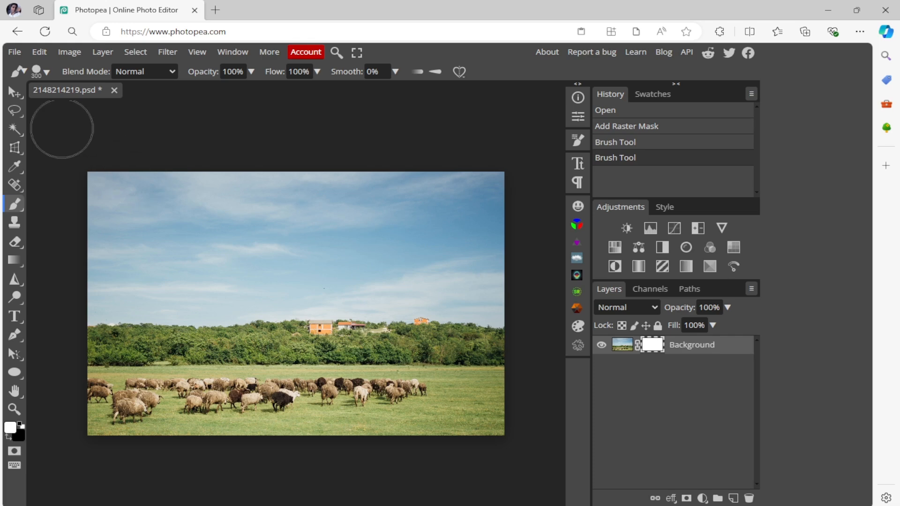
{"action": "left_click", "coordinate": [114, 90]}
{"action": "left_click", "coordinate": [496, 107]}
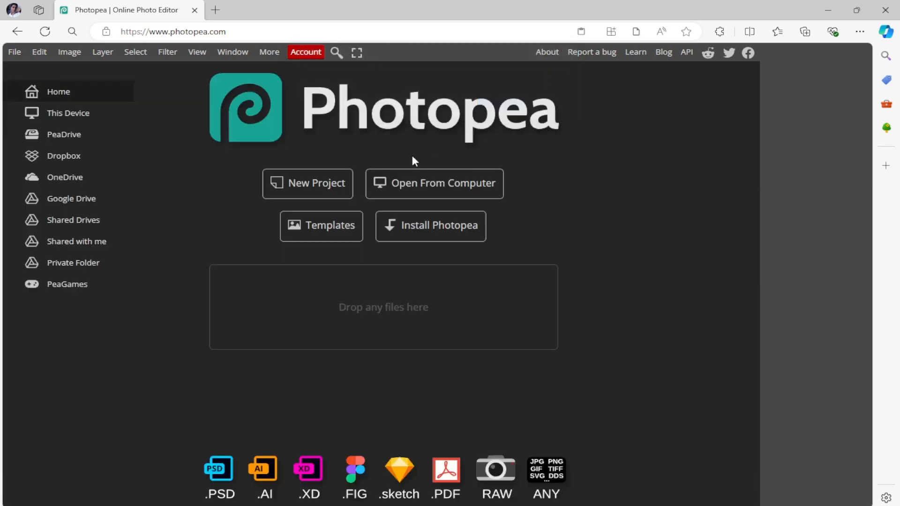
{"action": "left_click", "coordinate": [433, 193]}
{"action": "left_click", "coordinate": [627, 183]}
{"action": "double_click", "coordinate": [626, 182]}
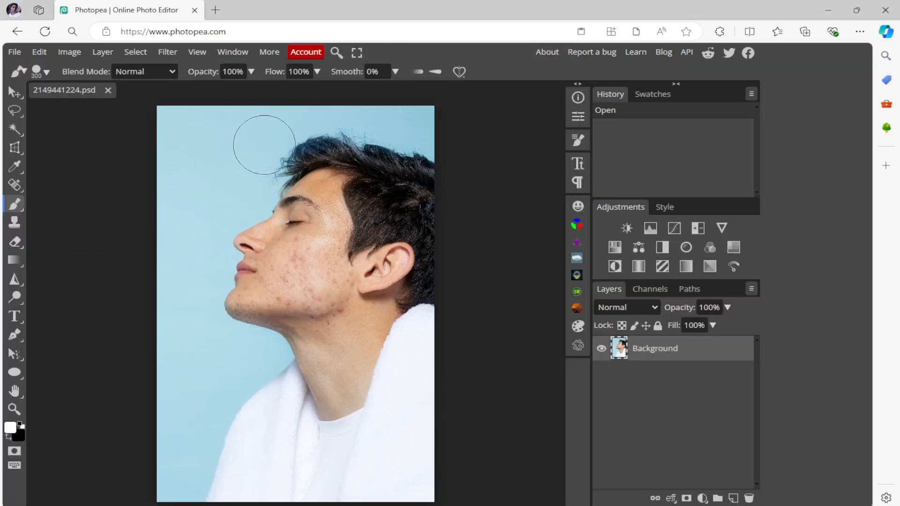
- Try masking out the portrait's blue backdrop with black brush strokes on a new raster mask, and revert the document to its opened state
{"action": "left_click", "coordinate": [687, 499]}
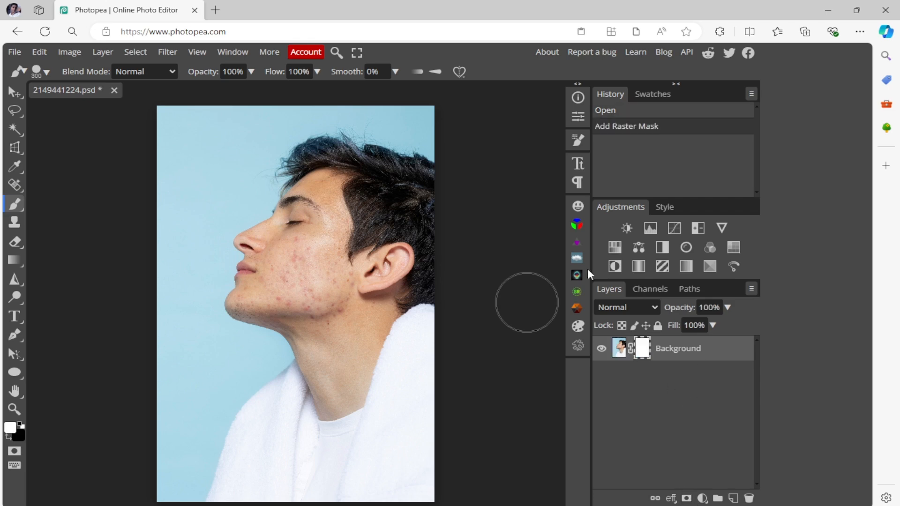
{"action": "key", "text": "x"}
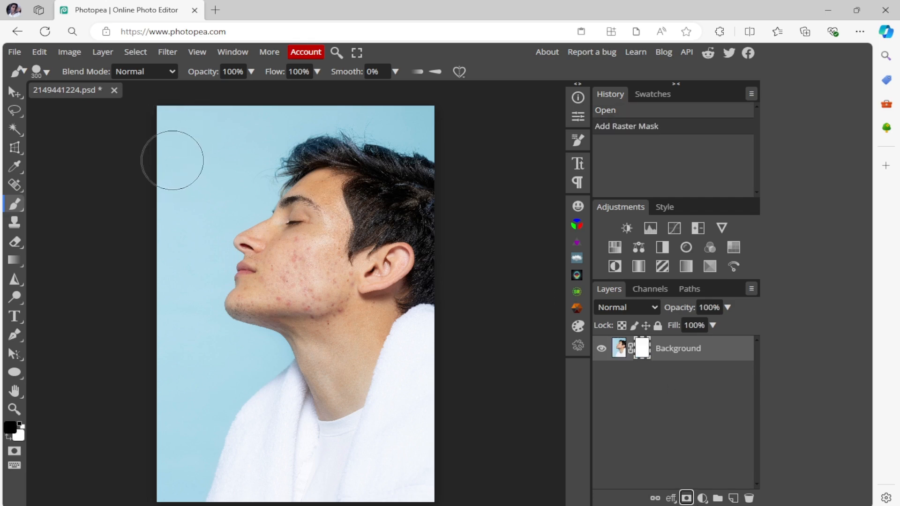
{"action": "mouse_move", "coordinate": [173, 157]}
{"action": "left_mouse_down"}
{"action": "mouse_move", "coordinate": [159, 236]}
{"action": "mouse_move", "coordinate": [178, 173]}
{"action": "mouse_move", "coordinate": [244, 113]}
{"action": "mouse_move", "coordinate": [217, 121]}
{"action": "mouse_move", "coordinate": [452, 99]}
{"action": "left_mouse_up"}
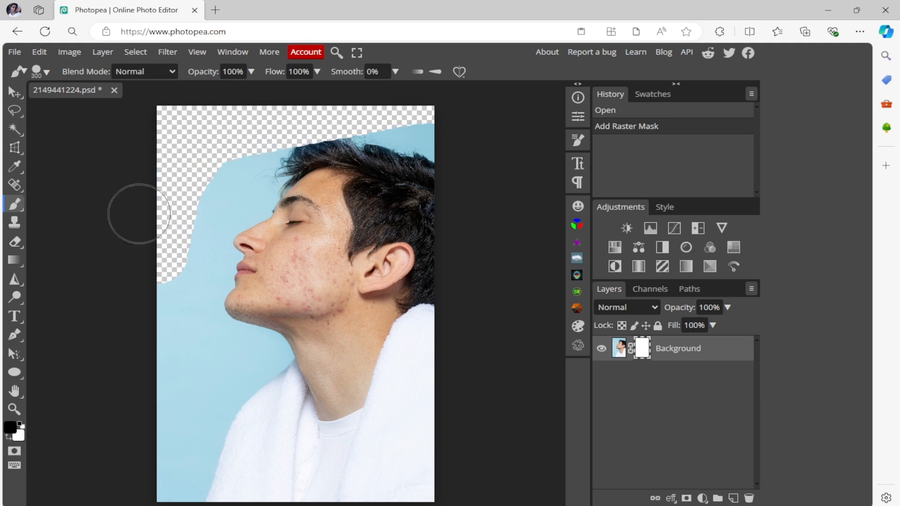
{"action": "mouse_move", "coordinate": [130, 206]}
{"action": "left_mouse_down"}
{"action": "mouse_move", "coordinate": [146, 427]}
{"action": "mouse_move", "coordinate": [151, 347]}
{"action": "mouse_move", "coordinate": [172, 355]}
{"action": "mouse_move", "coordinate": [154, 472]}
{"action": "mouse_move", "coordinate": [181, 418]}
{"action": "mouse_move", "coordinate": [158, 477]}
{"action": "mouse_move", "coordinate": [216, 372]}
{"action": "mouse_move", "coordinate": [175, 246]}
{"action": "mouse_move", "coordinate": [207, 162]}
{"action": "mouse_move", "coordinate": [229, 154]}
{"action": "mouse_move", "coordinate": [192, 218]}
{"action": "left_mouse_up"}
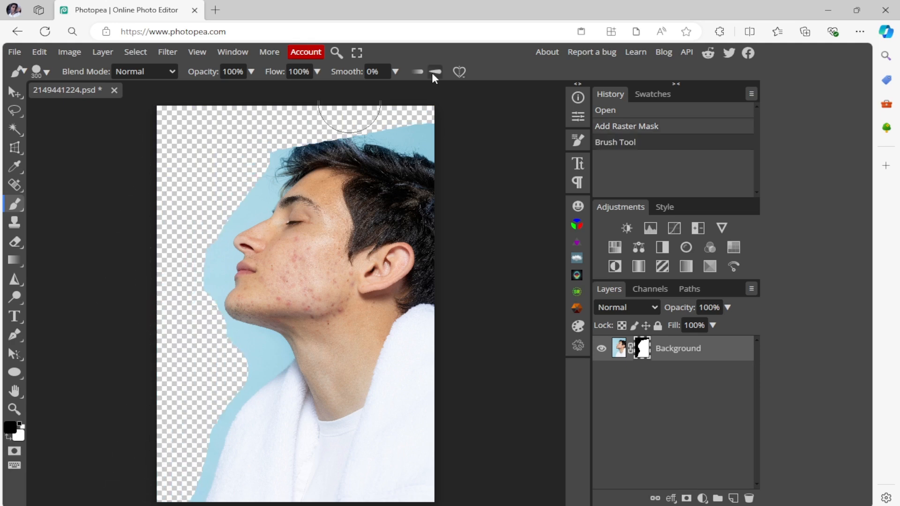
{"action": "left_click_drag", "start_coordinate": [375, 111], "coordinate": [511, 121]}
{"action": "mouse_move", "coordinate": [170, 142]}
{"action": "left_mouse_down"}
{"action": "mouse_move", "coordinate": [253, 160]}
{"action": "mouse_move", "coordinate": [175, 256]}
{"action": "mouse_move", "coordinate": [157, 343]}
{"action": "mouse_move", "coordinate": [189, 224]}
{"action": "mouse_move", "coordinate": [176, 297]}
{"action": "left_mouse_up"}
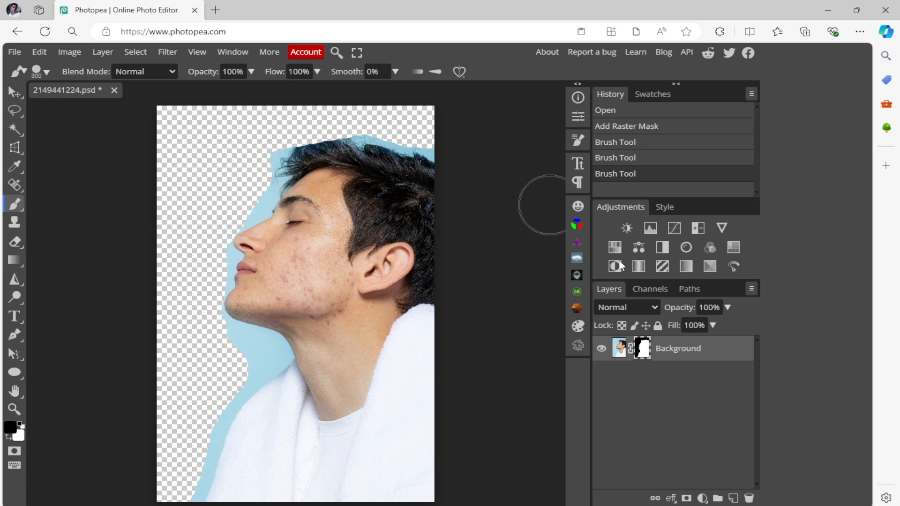
{"action": "left_click", "coordinate": [635, 110]}
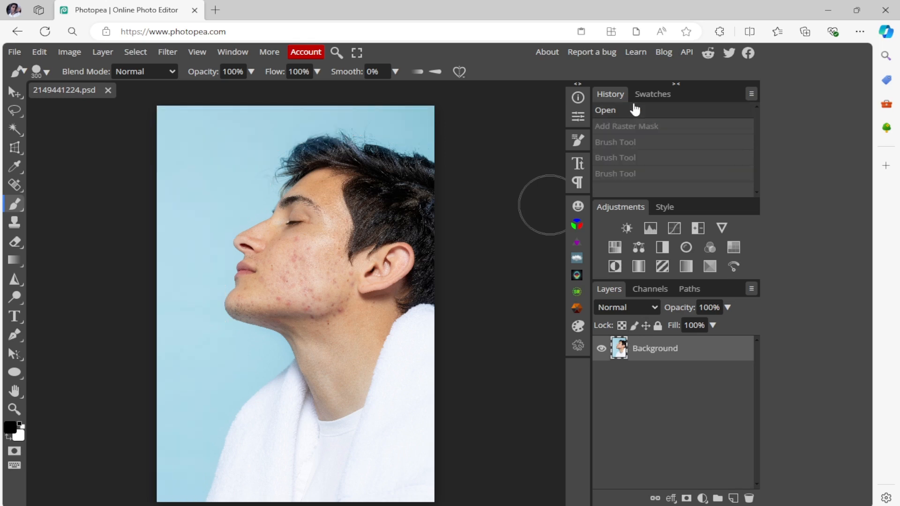
- Select the entire blue backdrop around the man with the Magic Wand at tolerance 16, adding the areas above the hair
{"action": "left_click", "coordinate": [15, 127]}
{"action": "left_click", "coordinate": [250, 164]}
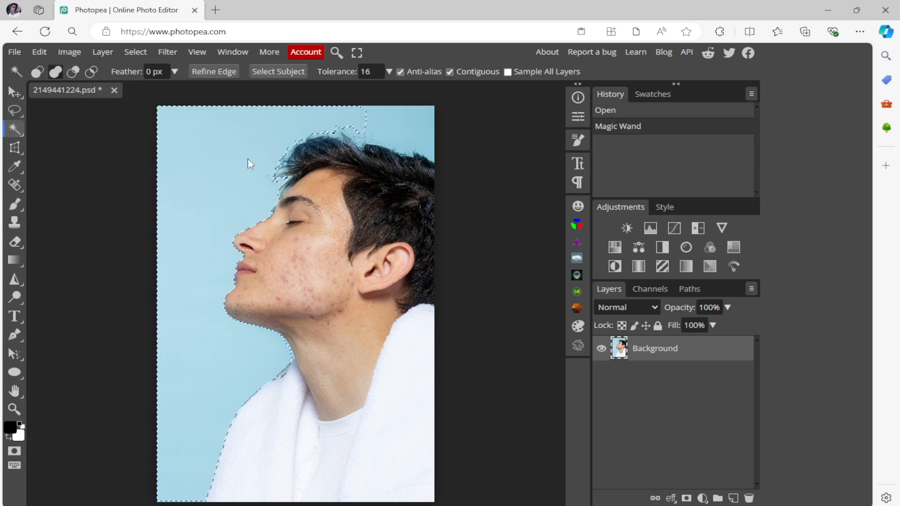
{"action": "left_click", "coordinate": [351, 123]}
{"action": "left_click", "coordinate": [383, 136]}
{"action": "left_click", "coordinate": [365, 146]}
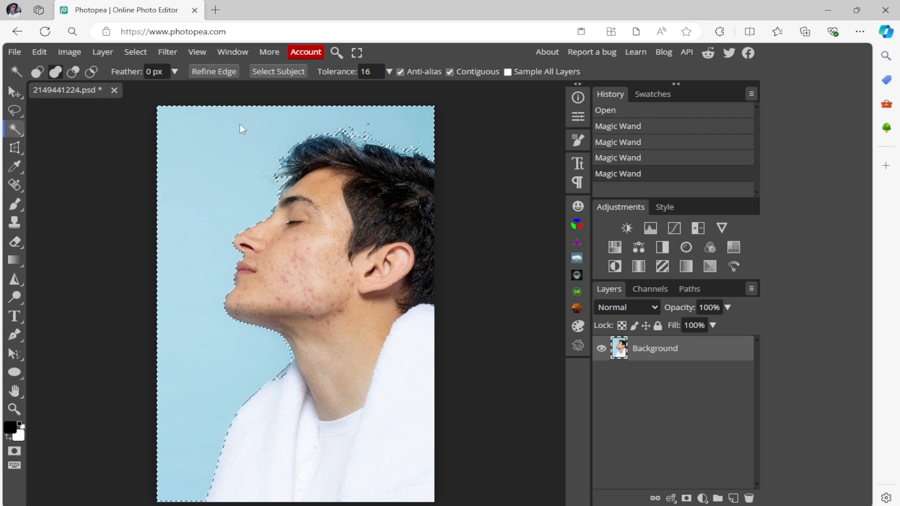
{"action": "left_click", "coordinate": [240, 123]}
{"action": "left_click", "coordinate": [185, 261]}
{"action": "left_click", "coordinate": [205, 364]}
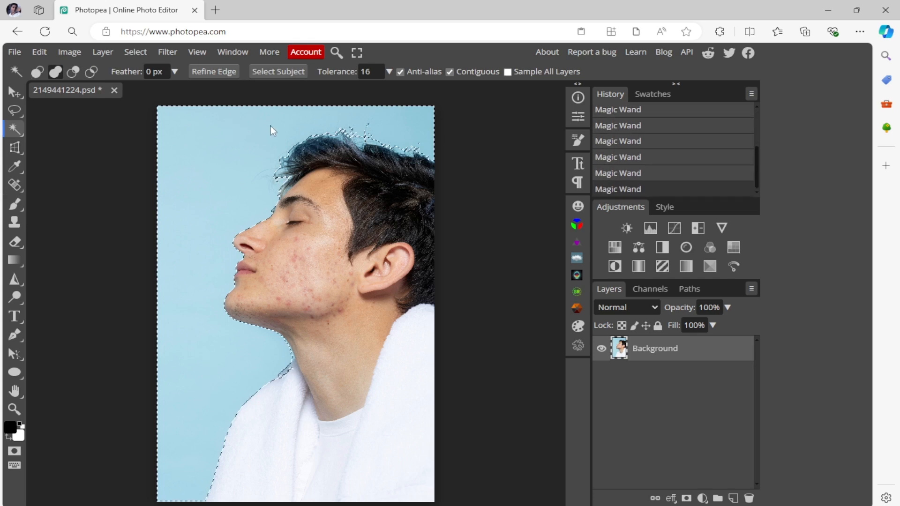
- Invert the selection and add a raster mask to the Background layer to cut out the man
{"action": "right_click", "coordinate": [224, 183]}
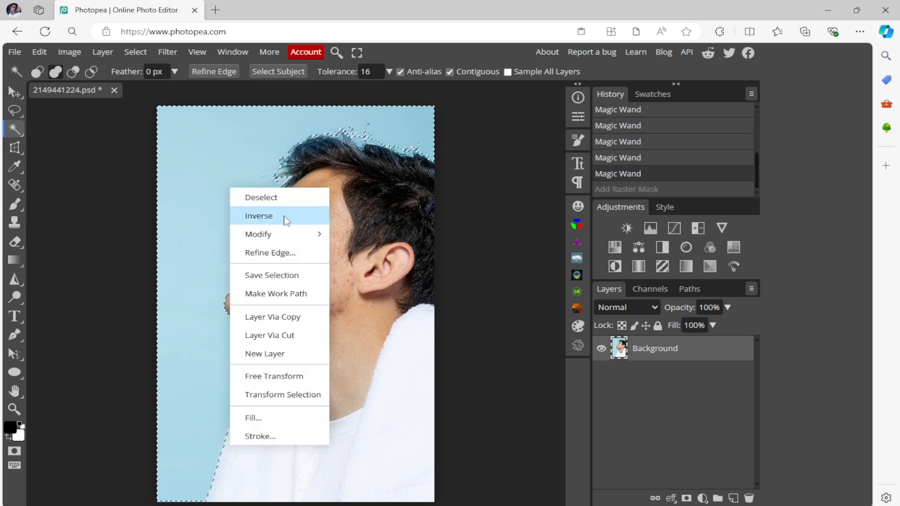
{"action": "left_click", "coordinate": [282, 218]}
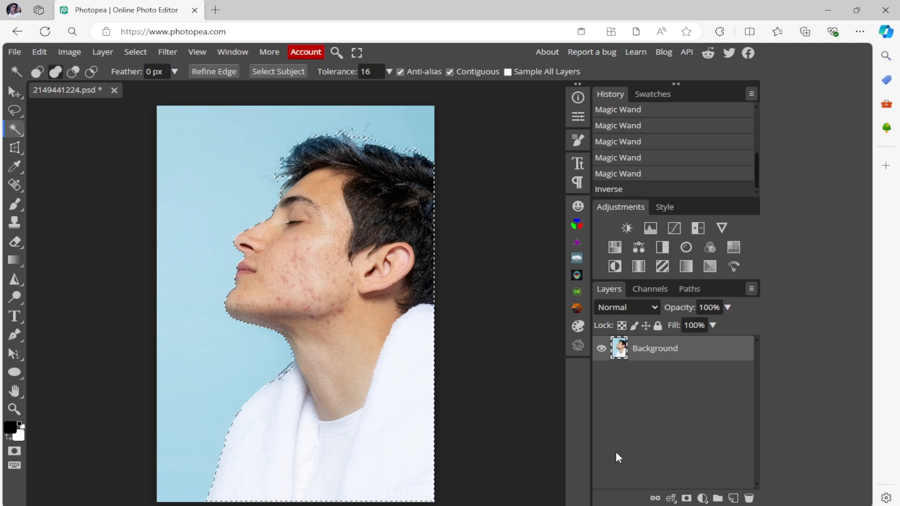
{"action": "left_click", "coordinate": [685, 498]}
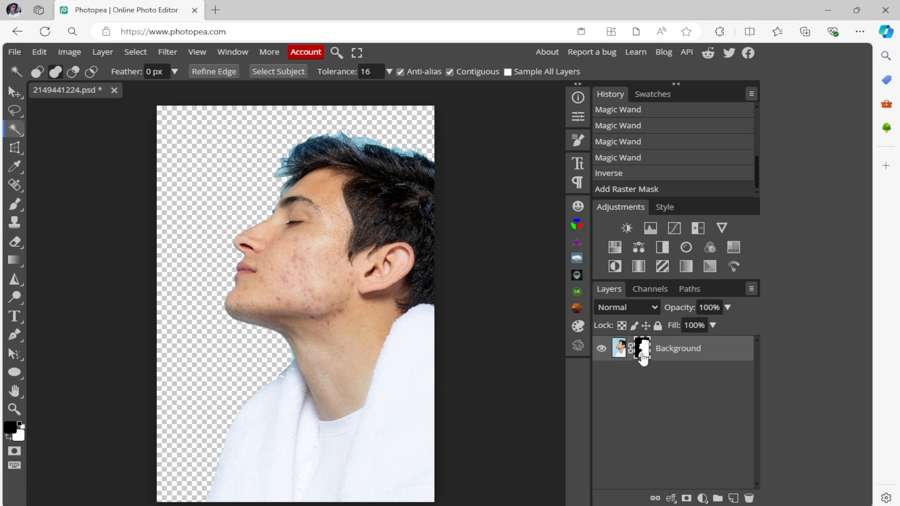
- Shrink the brush to 80 and paint black on the mask over the blue fringe along the top and front of the hair
{"action": "left_click", "coordinate": [14, 204]}
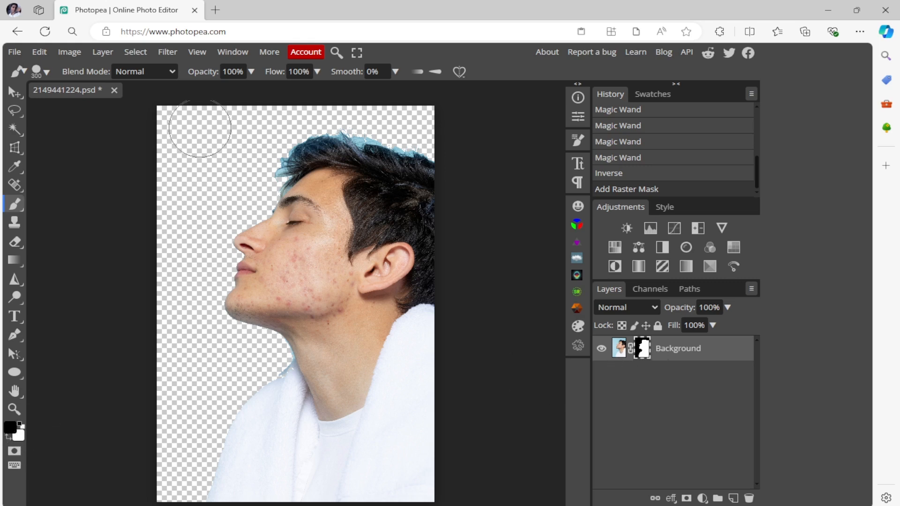
{"action": "key", "text": "bracketleft"}
{"action": "key", "text": "bracketleft"}
{"action": "key", "text": "bracketleft"}
{"action": "key", "text": "bracketleft"}
{"action": "key", "text": "bracketleft"}
{"action": "key", "text": "bracketleft"}
{"action": "key", "text": "bracketleft"}
{"action": "key", "text": "bracketleft"}
{"action": "left_click_drag", "start_coordinate": [361, 134], "coordinate": [405, 145]}
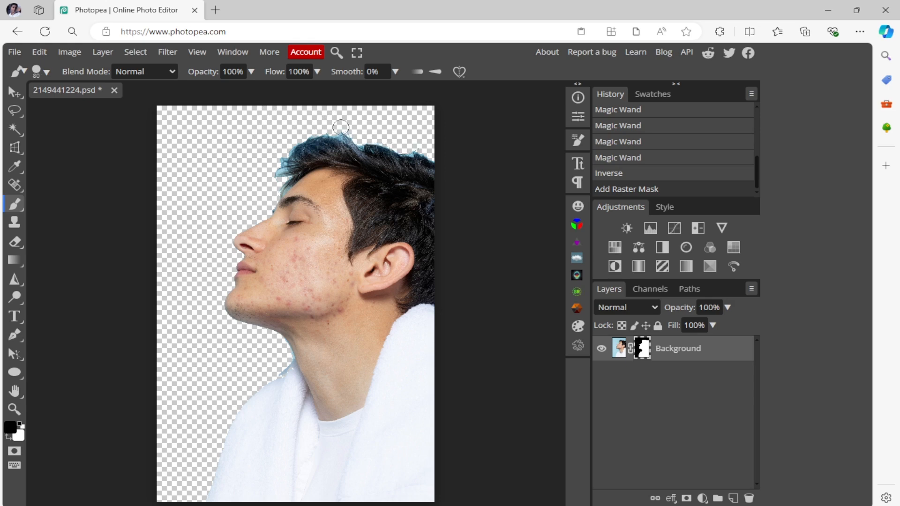
{"action": "left_click_drag", "start_coordinate": [342, 133], "coordinate": [270, 174]}
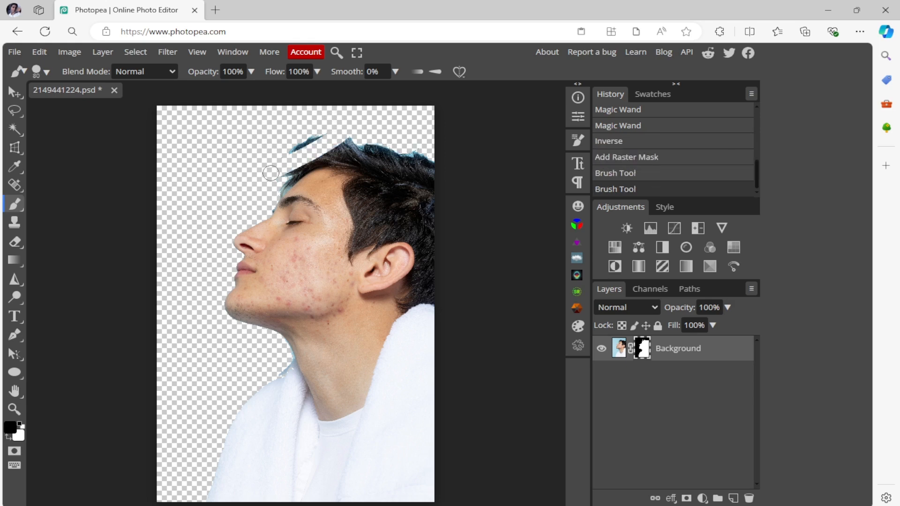
- Paint white on the mask to restore the hidden hair at the front, and return the foreground color to black
{"action": "key", "text": "x"}
{"action": "left_click", "coordinate": [10, 427]}
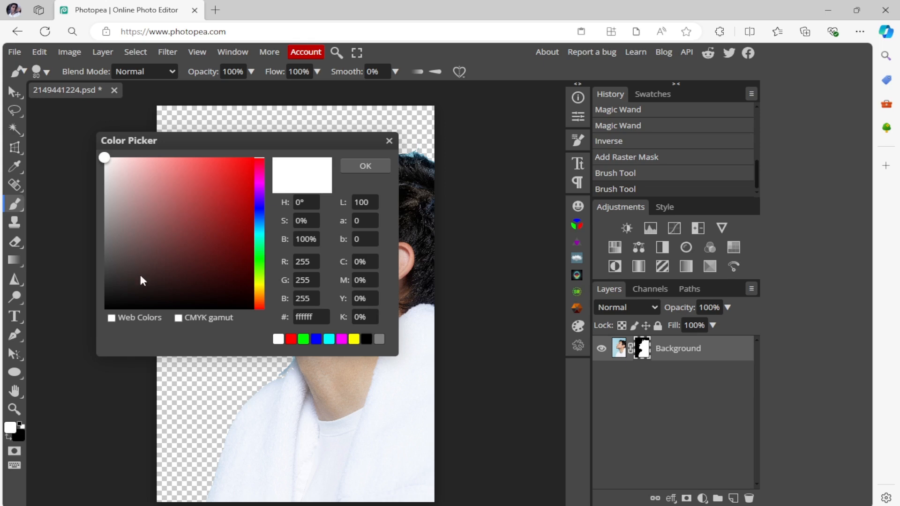
{"action": "left_click", "coordinate": [388, 141]}
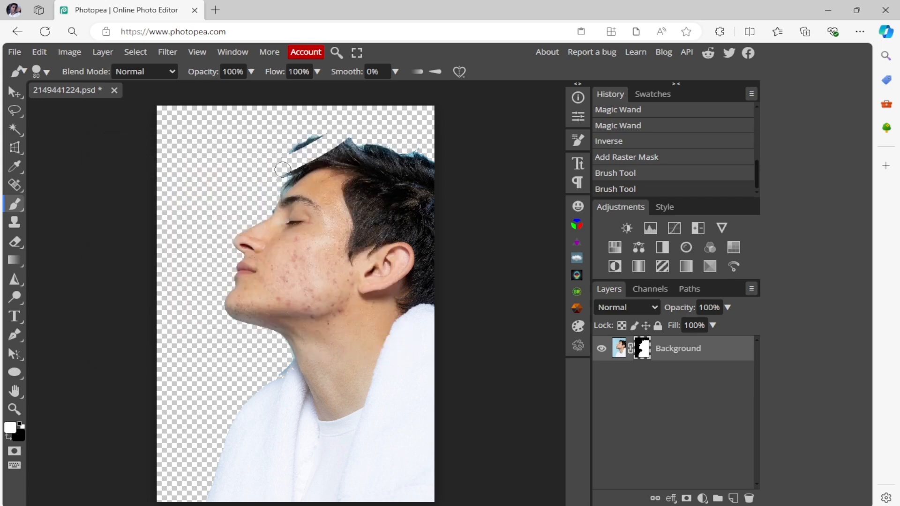
{"action": "mouse_move", "coordinate": [279, 168]}
{"action": "left_mouse_down"}
{"action": "mouse_move", "coordinate": [291, 153]}
{"action": "mouse_move", "coordinate": [343, 137]}
{"action": "mouse_move", "coordinate": [308, 123]}
{"action": "mouse_move", "coordinate": [272, 151]}
{"action": "mouse_move", "coordinate": [273, 165]}
{"action": "mouse_move", "coordinate": [306, 128]}
{"action": "mouse_move", "coordinate": [354, 127]}
{"action": "mouse_move", "coordinate": [322, 124]}
{"action": "mouse_move", "coordinate": [281, 153]}
{"action": "mouse_move", "coordinate": [322, 124]}
{"action": "left_mouse_up"}
{"action": "key", "text": "x"}
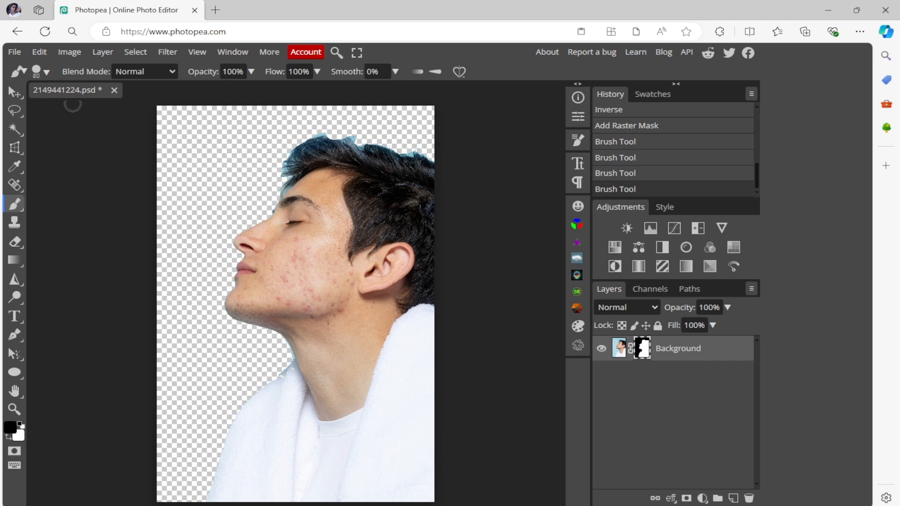
- Close the portrait document without saving and open the New Project file containing the cyan cube
{"action": "left_click", "coordinate": [114, 90]}
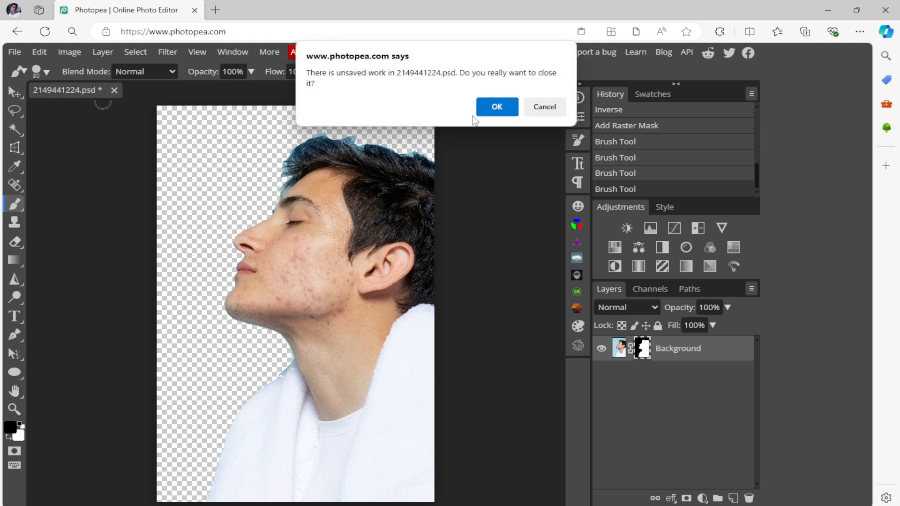
{"action": "left_click", "coordinate": [494, 102]}
{"action": "left_click", "coordinate": [423, 184]}
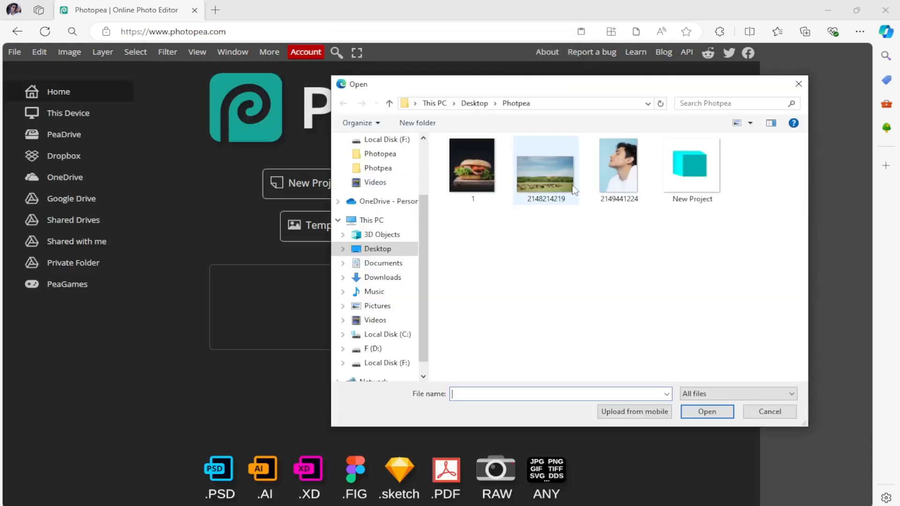
{"action": "double_click", "coordinate": [712, 180]}
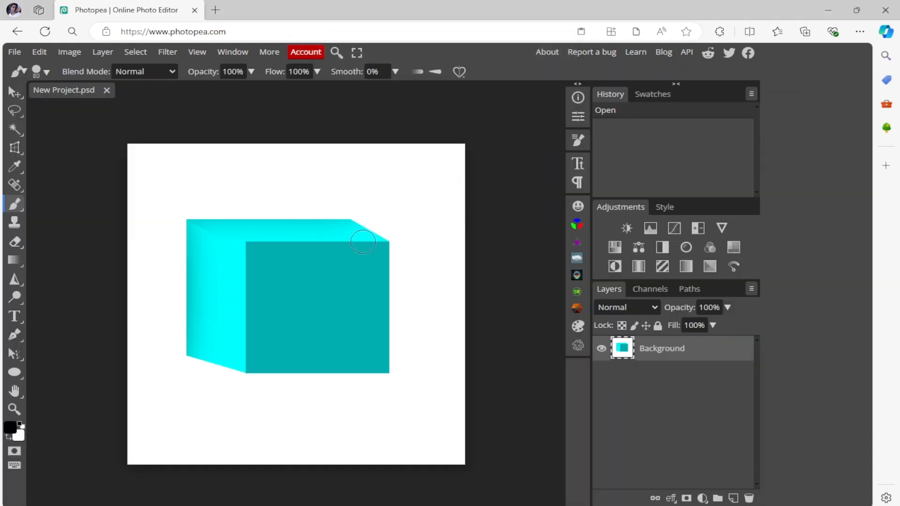
{"action": "left_click", "coordinate": [15, 52]}
{"action": "left_click", "coordinate": [59, 93]}
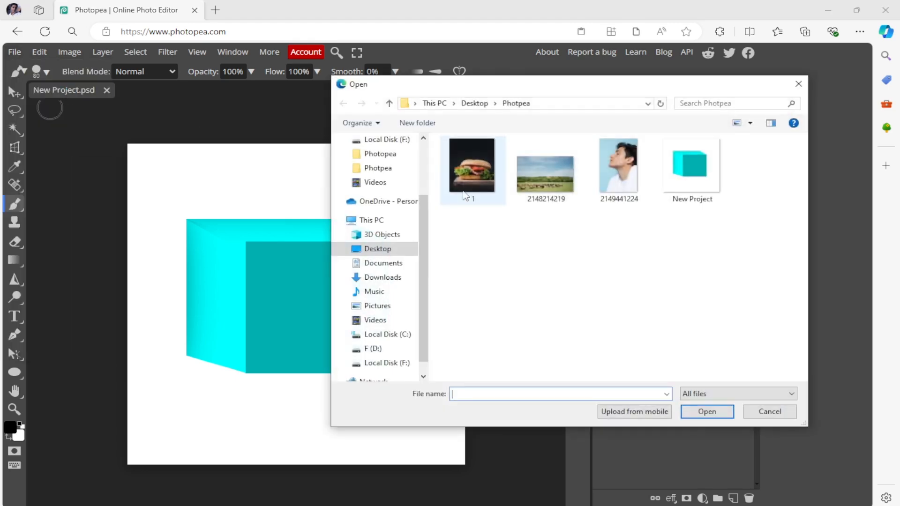
{"action": "left_click", "coordinate": [542, 171]}
{"action": "double_click", "coordinate": [542, 171]}
- Copy the entire landscape photo and paste it into the New Project document as a new layer
{"action": "key", "text": "v"}
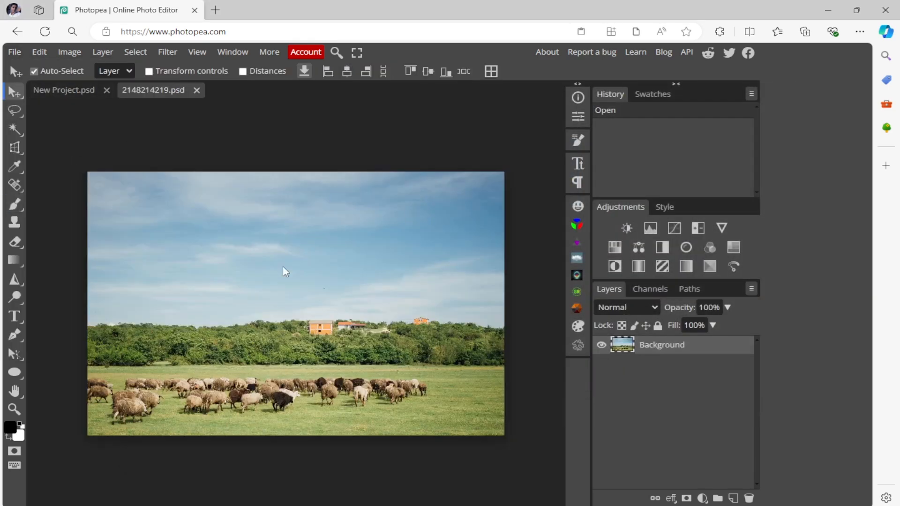
{"action": "key", "text": "ctrl+a"}
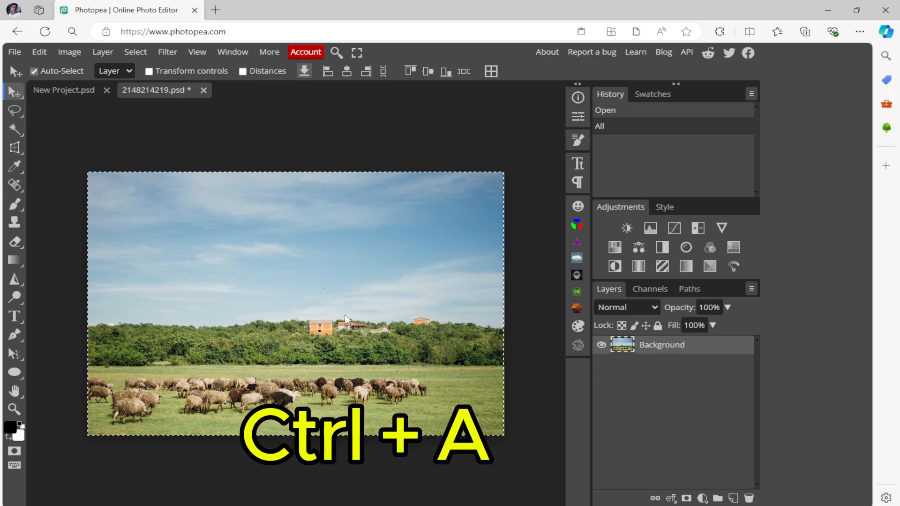
{"action": "key", "text": "ctrl+c"}
{"action": "left_click", "coordinate": [59, 90]}
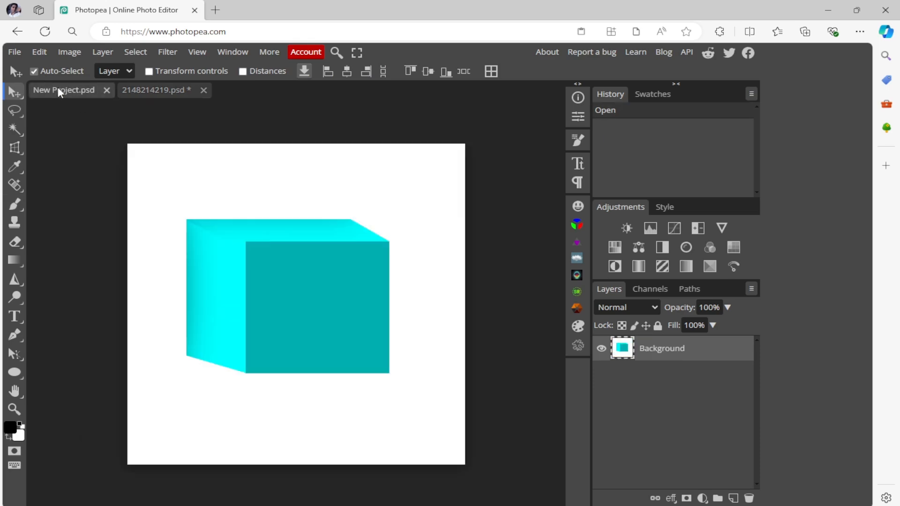
{"action": "key", "text": "ctrl+v"}
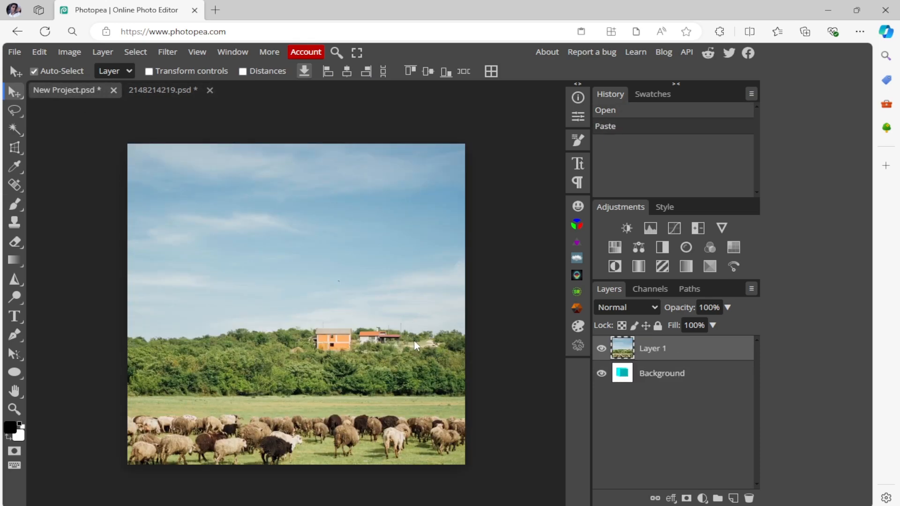
- Scale the pasted landscape photo down proportionally to about the width of the cube's front face and move it beside the cube, overlapping the canvas's right edge
{"action": "left_click_drag", "start_coordinate": [414, 345], "coordinate": [389, 315]}
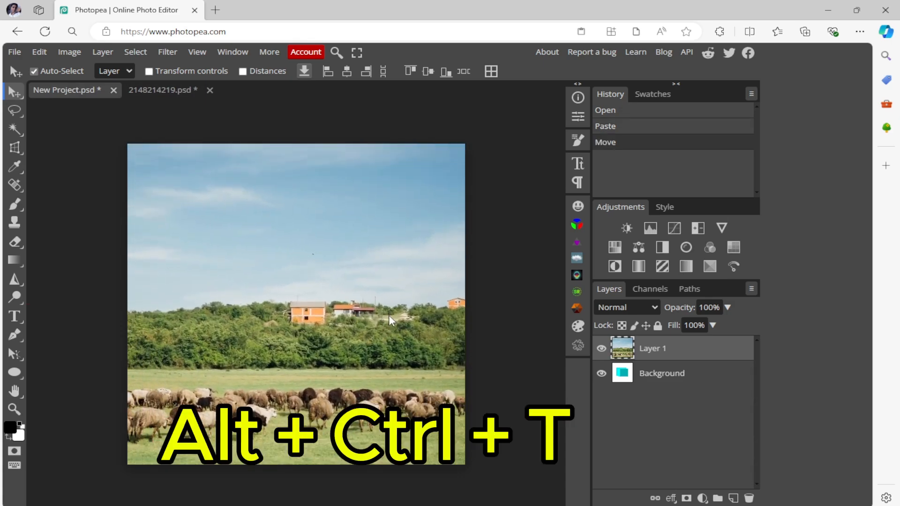
{"action": "key", "text": "ctrl+alt+t"}
{"action": "left_click_drag", "start_coordinate": [363, 279], "coordinate": [496, 398]}
{"action": "left_click_drag", "start_coordinate": [322, 234], "coordinate": [417, 195]}
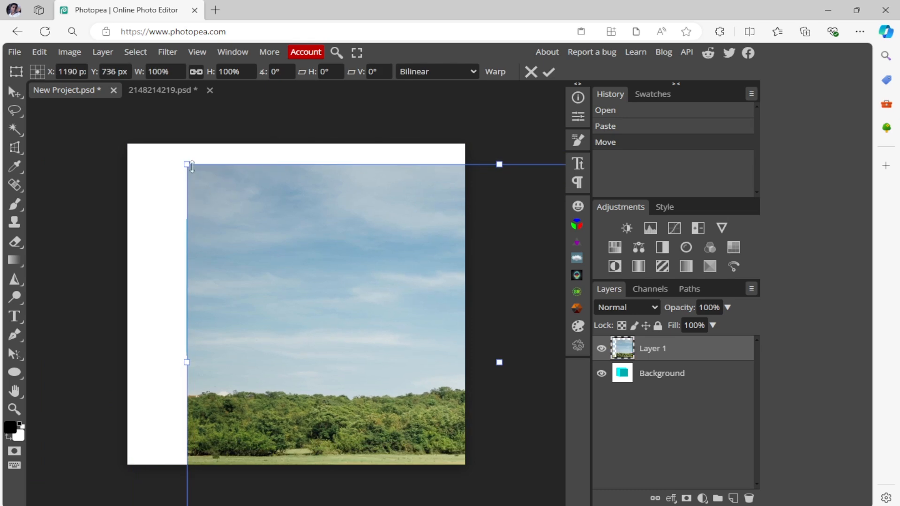
{"action": "left_click_drag", "start_coordinate": [188, 164], "coordinate": [488, 367]}
{"action": "left_click_drag", "start_coordinate": [514, 403], "coordinate": [289, 248]}
{"action": "left_click_drag", "start_coordinate": [344, 279], "coordinate": [225, 234]}
{"action": "left_click_drag", "start_coordinate": [157, 161], "coordinate": [262, 228]}
{"action": "left_click_drag", "start_coordinate": [314, 248], "coordinate": [210, 202]}
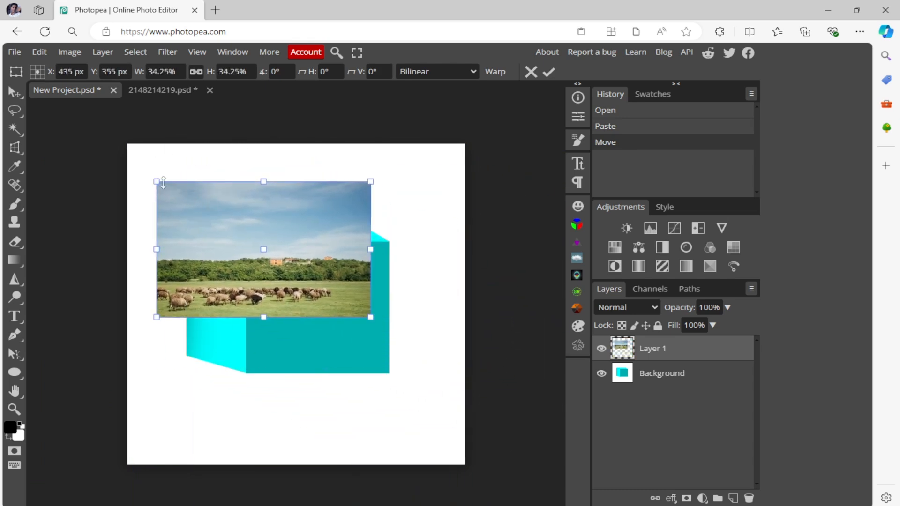
{"action": "left_click_drag", "start_coordinate": [163, 183], "coordinate": [230, 225]}
{"action": "left_click", "coordinate": [548, 72]}
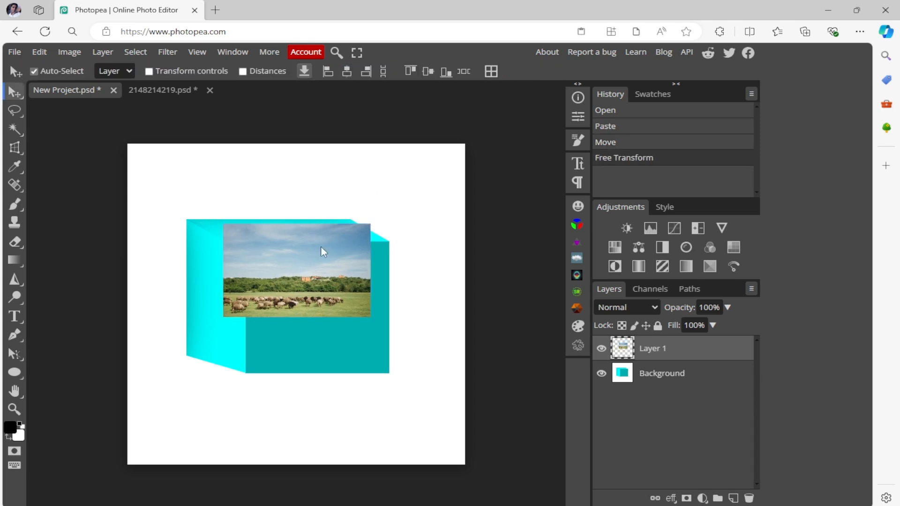
{"action": "left_click_drag", "start_coordinate": [321, 247], "coordinate": [414, 206]}
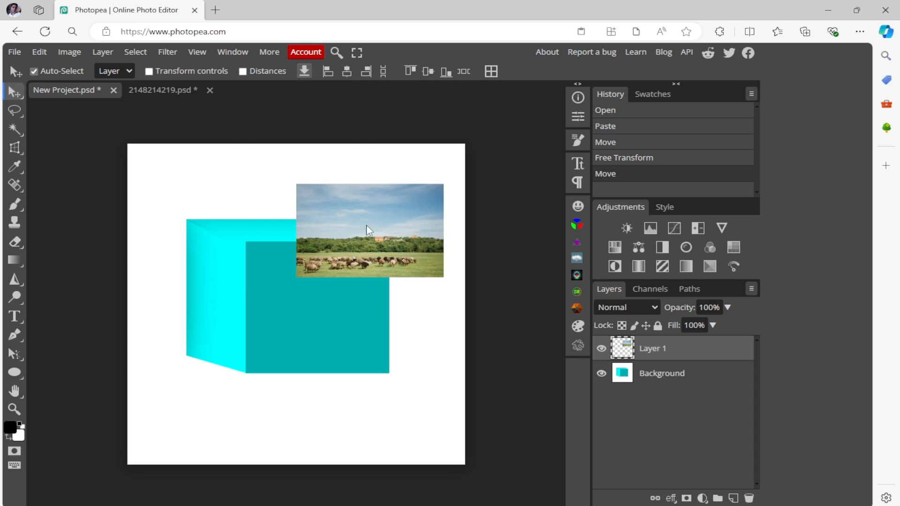
{"action": "left_click_drag", "start_coordinate": [367, 230], "coordinate": [482, 244]}
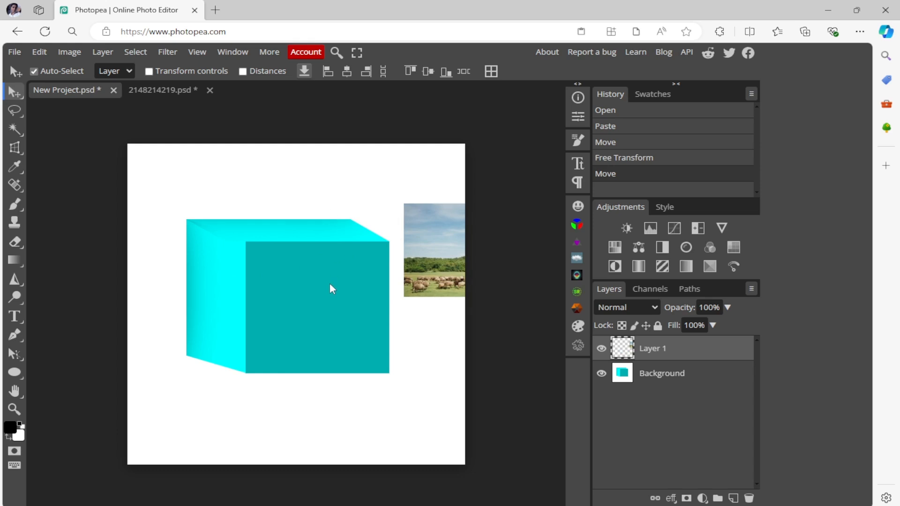
{"action": "left_click", "coordinate": [65, 52]}
{"action": "mouse_move", "coordinate": [96, 56]}
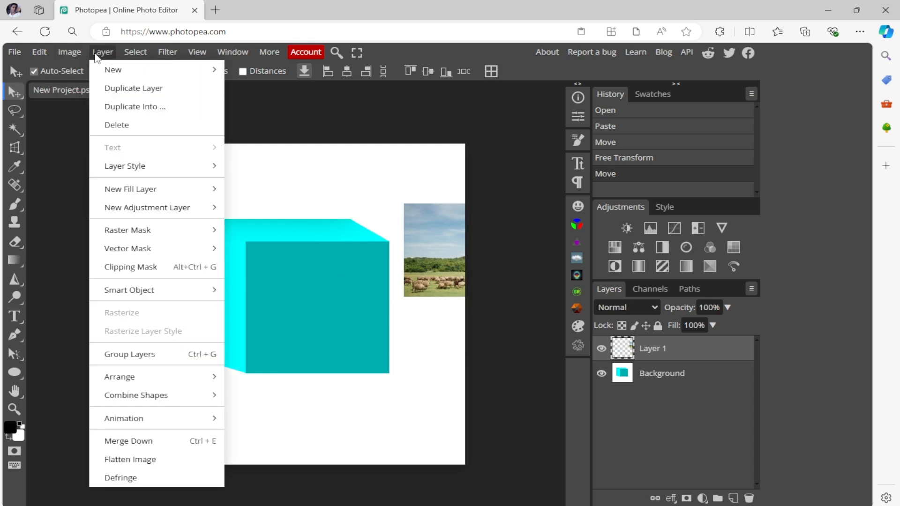
{"action": "mouse_move", "coordinate": [171, 395]}
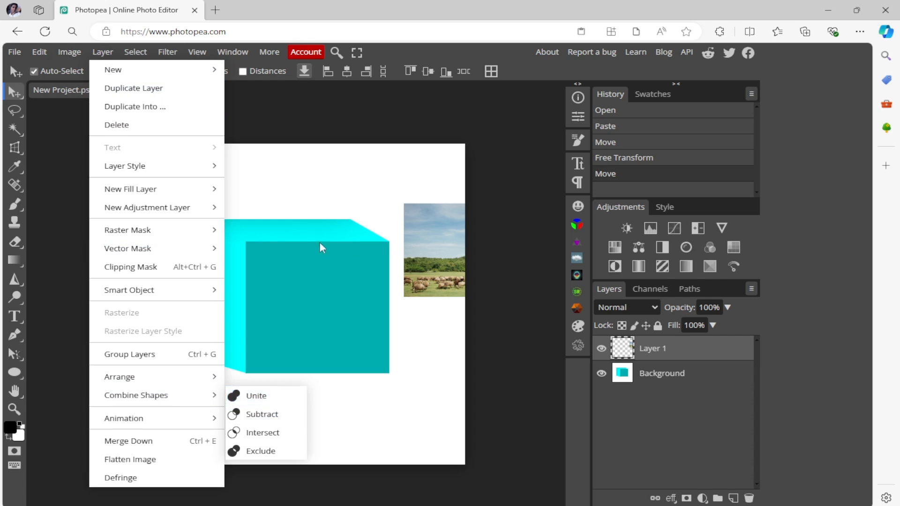
{"action": "left_click", "coordinate": [259, 179]}
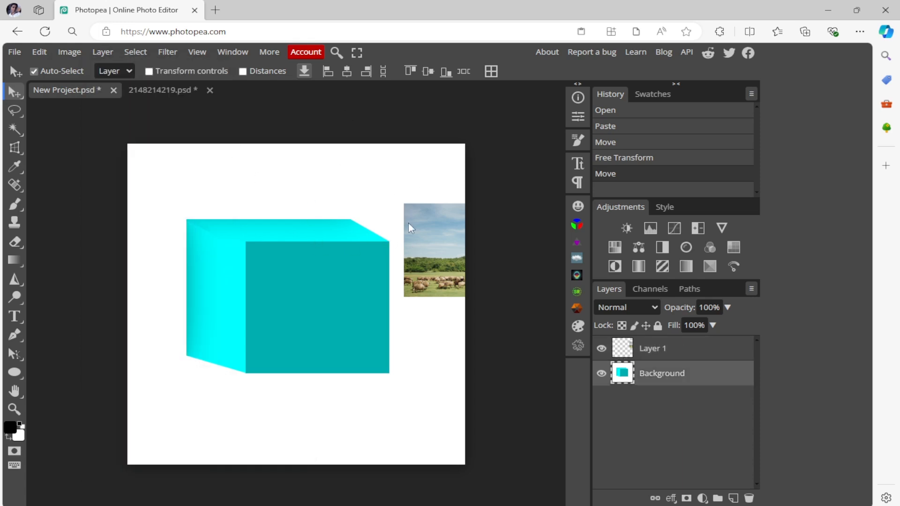
- Move the landscape photo back over the cube, try clipping it to the Background layer, and undo the clipping mask and last move
{"action": "left_click_drag", "start_coordinate": [408, 223], "coordinate": [276, 275]}
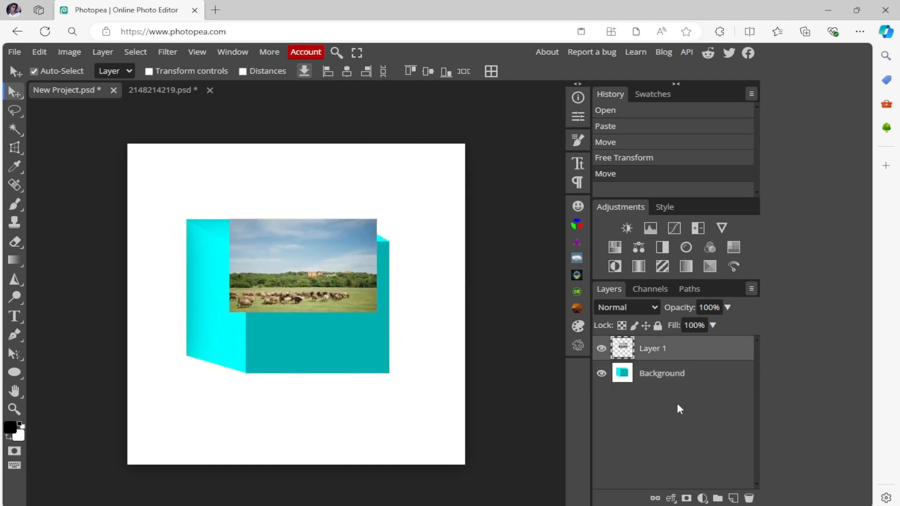
{"action": "key", "text": "ctrl+z"}
{"action": "key", "text": "ctrl+z"}
- Select the whole cube on the Background layer with Object Selection and copy it to a new layer
{"action": "left_click", "coordinate": [621, 370]}
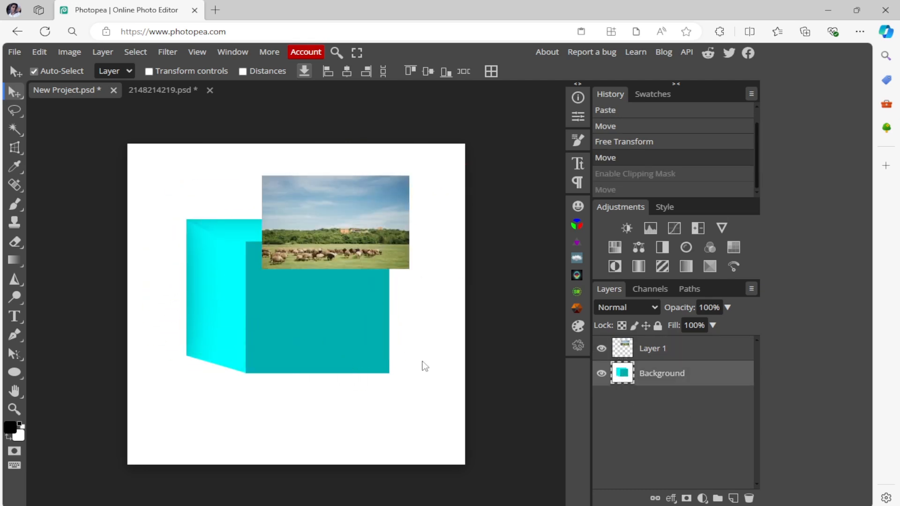
{"action": "right_click", "coordinate": [15, 129]}
{"action": "left_click", "coordinate": [50, 161]}
{"action": "left_click_drag", "start_coordinate": [423, 186], "coordinate": [172, 394]}
{"action": "left_click_drag", "start_coordinate": [411, 183], "coordinate": [137, 437]}
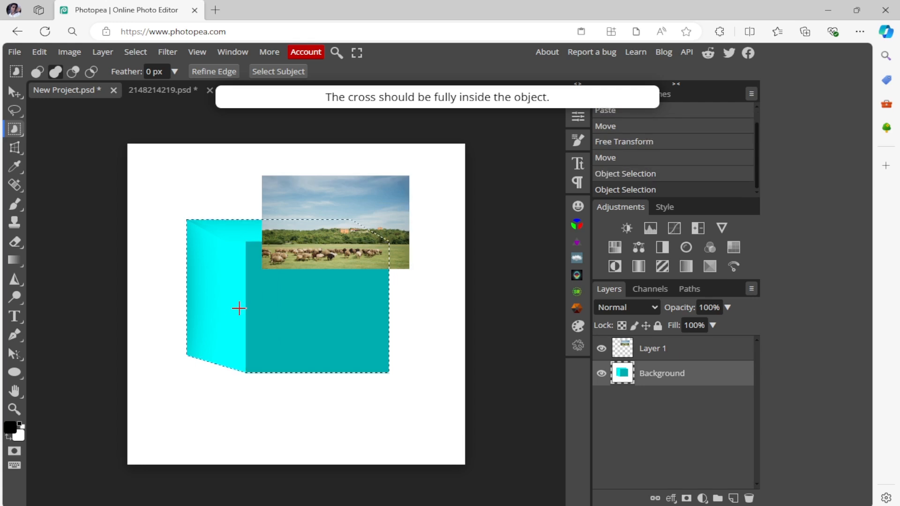
{"action": "right_click", "coordinate": [293, 300]}
{"action": "left_click", "coordinate": [339, 378]}
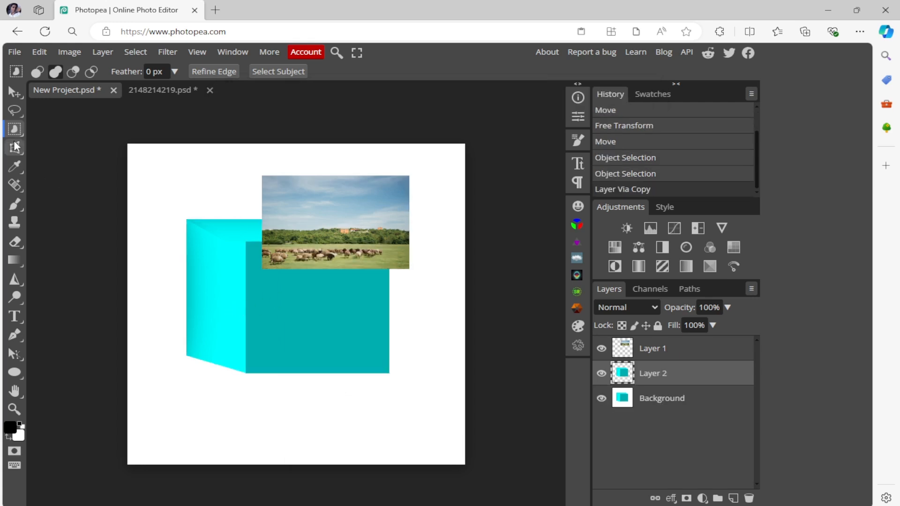
- Move the landscape photo so that it overlaps the cube's upper-right corner and extends beyond the cube's outline
{"action": "left_click", "coordinate": [13, 95]}
{"action": "left_click_drag", "start_coordinate": [342, 221], "coordinate": [348, 278]}
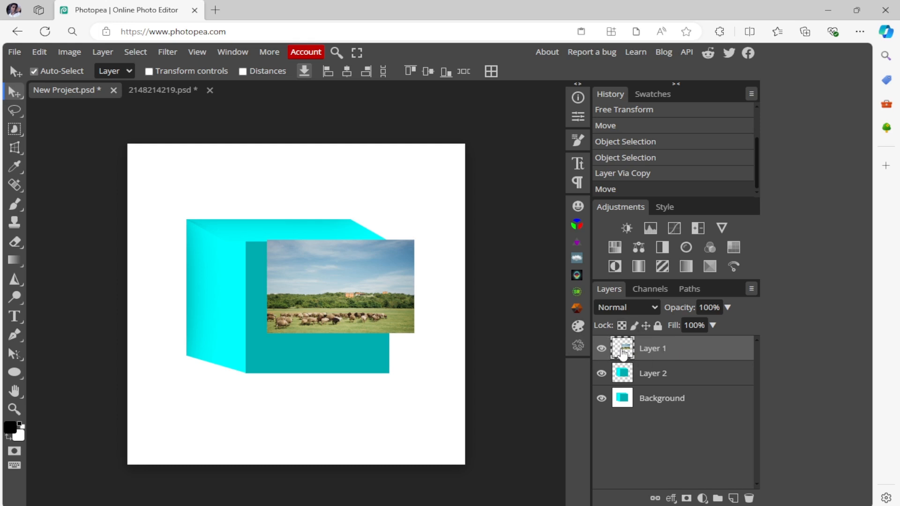
{"action": "left_click_drag", "start_coordinate": [384, 281], "coordinate": [406, 207]}
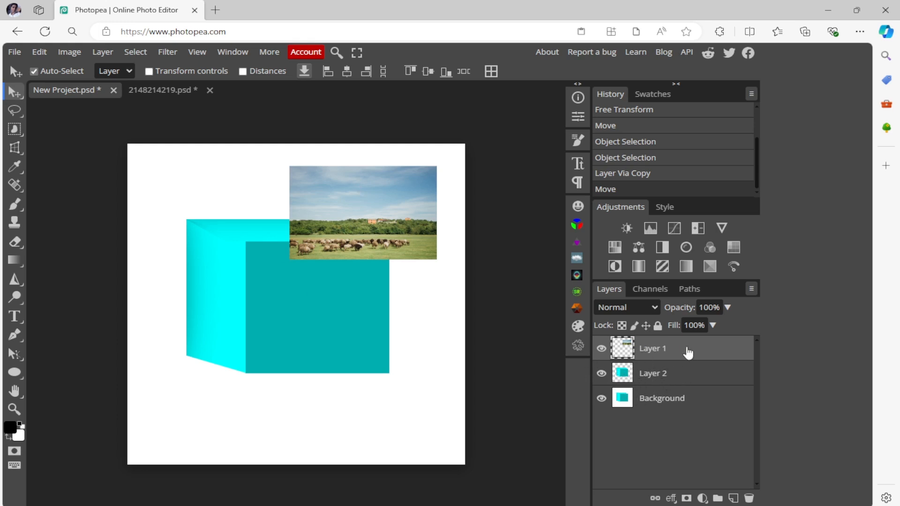
- Clip the landscape layer to the isolated cube layer with a clipping mask and reposition the photo across the cube's left and front faces
{"action": "right_click", "coordinate": [630, 354]}
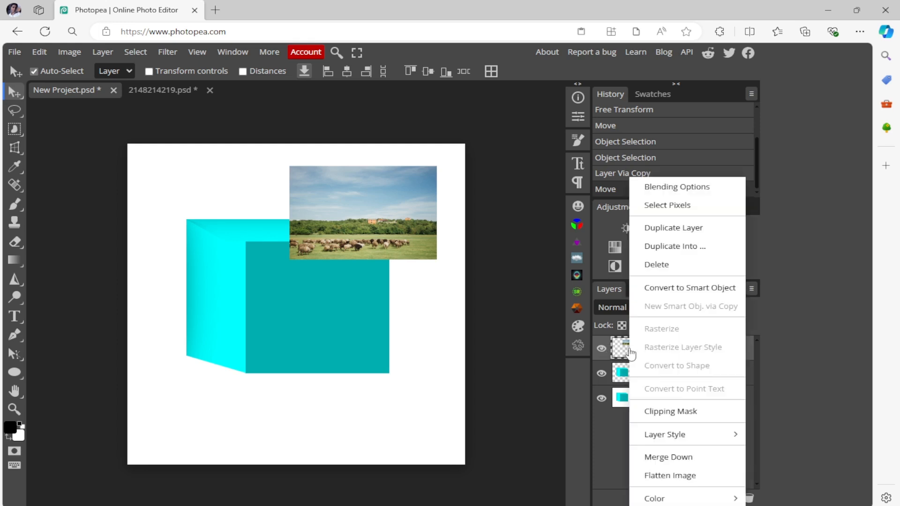
{"action": "left_click", "coordinate": [678, 414]}
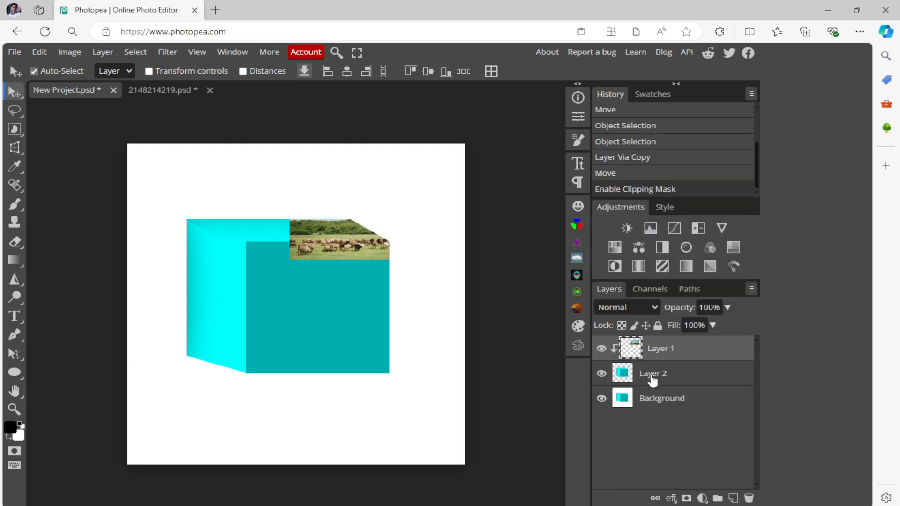
{"action": "left_click_drag", "start_coordinate": [339, 240], "coordinate": [298, 259]}
{"action": "left_click_drag", "start_coordinate": [357, 276], "coordinate": [272, 300]}
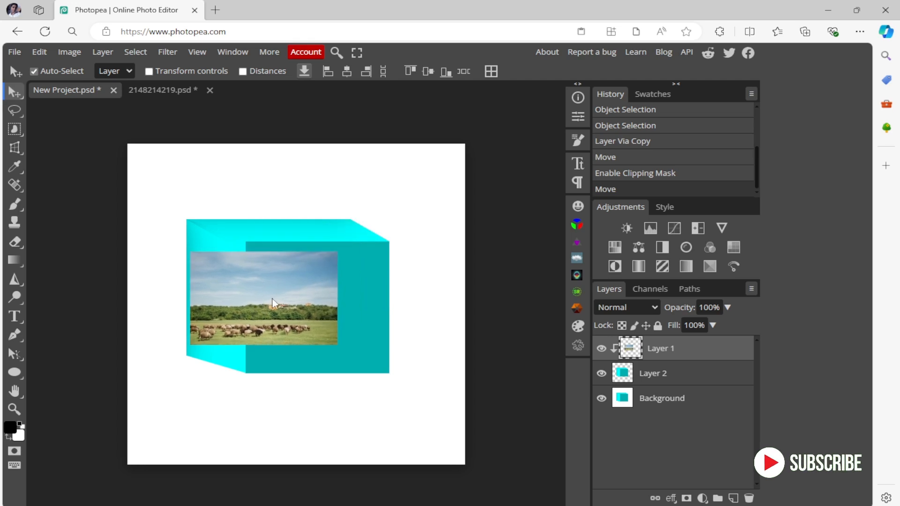